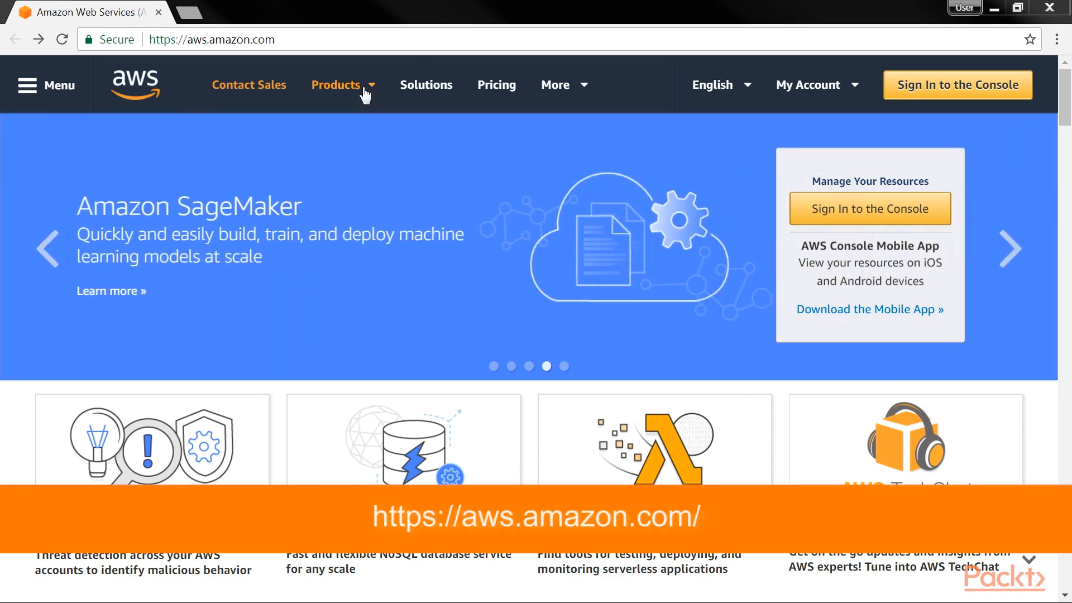
Step: Sign in to the AWS console from the AWS home page and open the VPC service under Networking & Content Delivery
{"action": "left_click", "coordinate": [320, 38]}
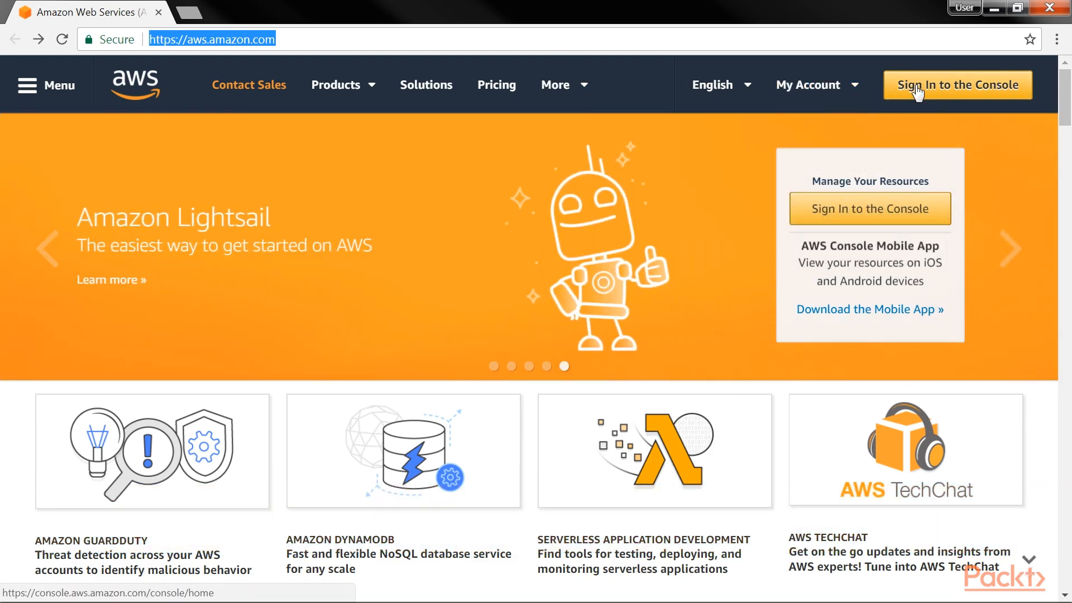
{"action": "left_click", "coordinate": [917, 88]}
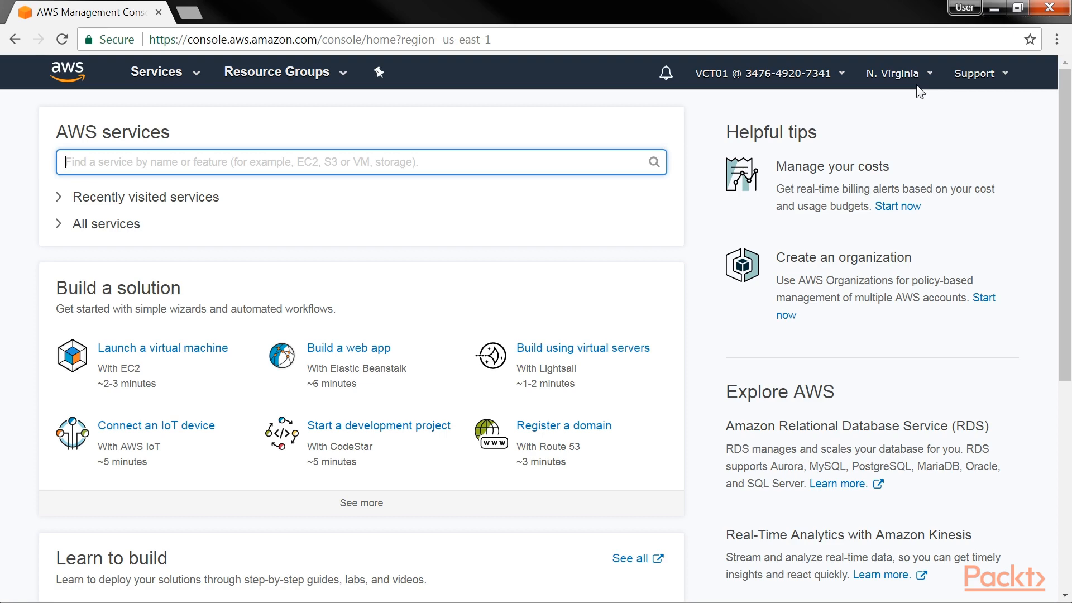
{"action": "left_click", "coordinate": [196, 78]}
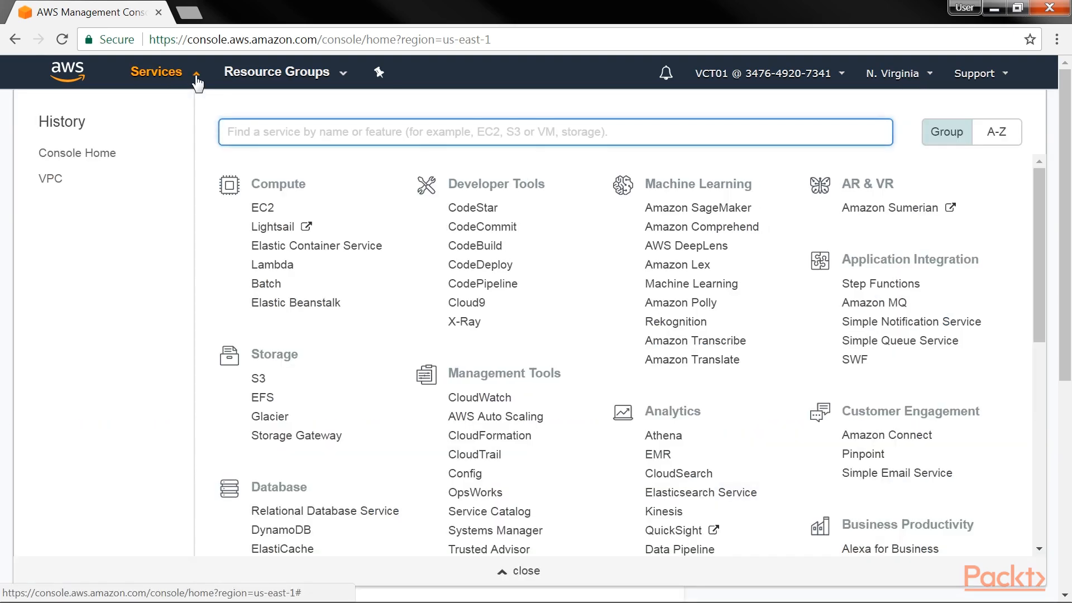
{"action": "scroll", "coordinate": [262, 346], "scroll_direction": "down", "scroll_amount": 8}
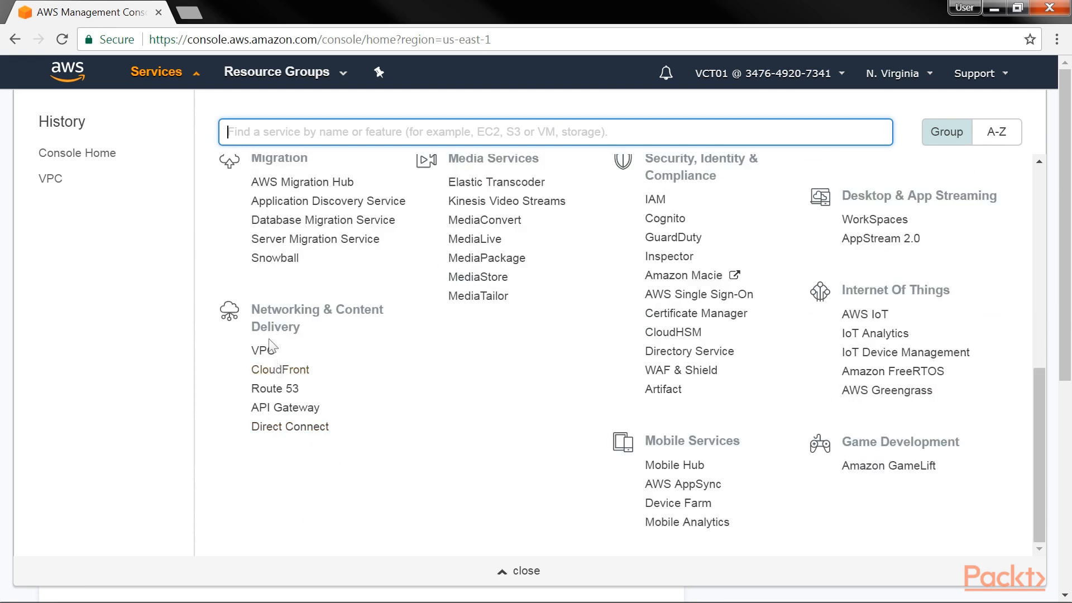
{"action": "left_click_drag", "start_coordinate": [250, 307], "coordinate": [330, 337]}
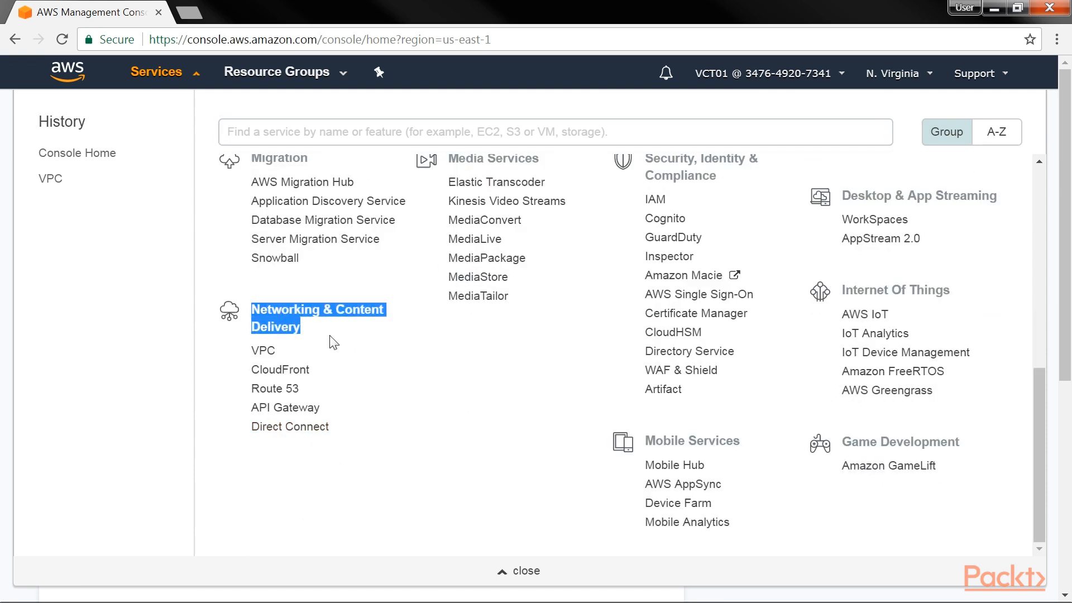
{"action": "left_click", "coordinate": [261, 351]}
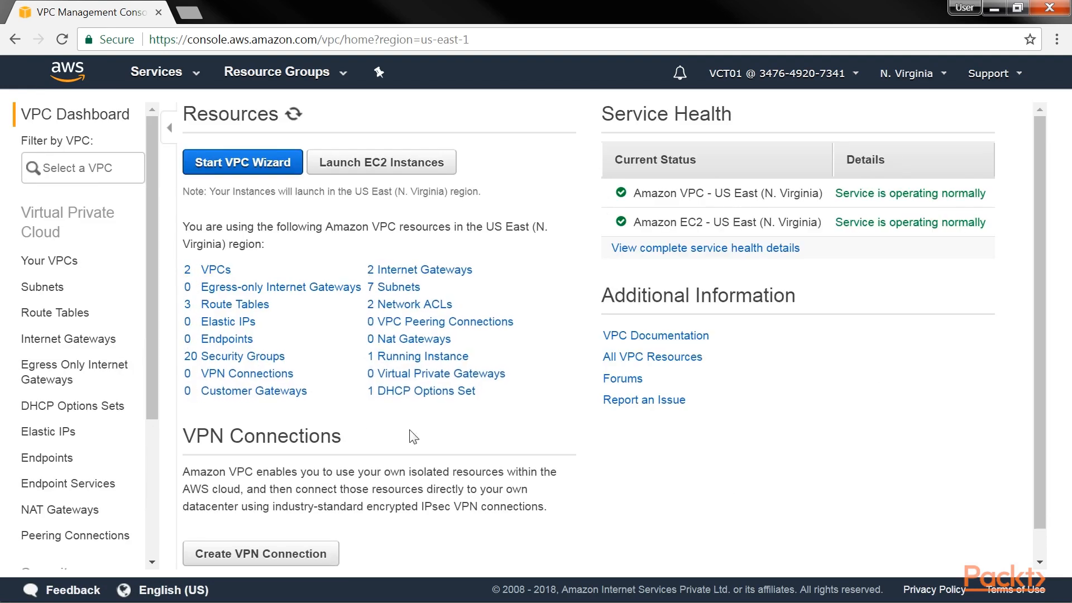
Step: Start the VPC Wizard and review the VPC configurations with private subnets and hardware VPN access
{"action": "left_click", "coordinate": [257, 171]}
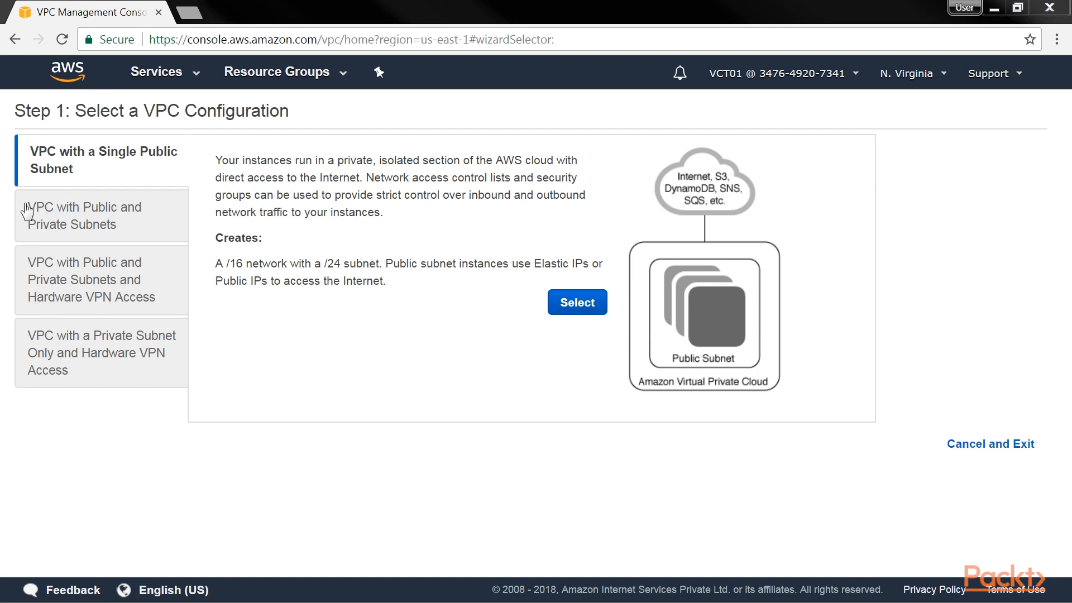
{"action": "left_click_drag", "start_coordinate": [27, 208], "coordinate": [139, 233]}
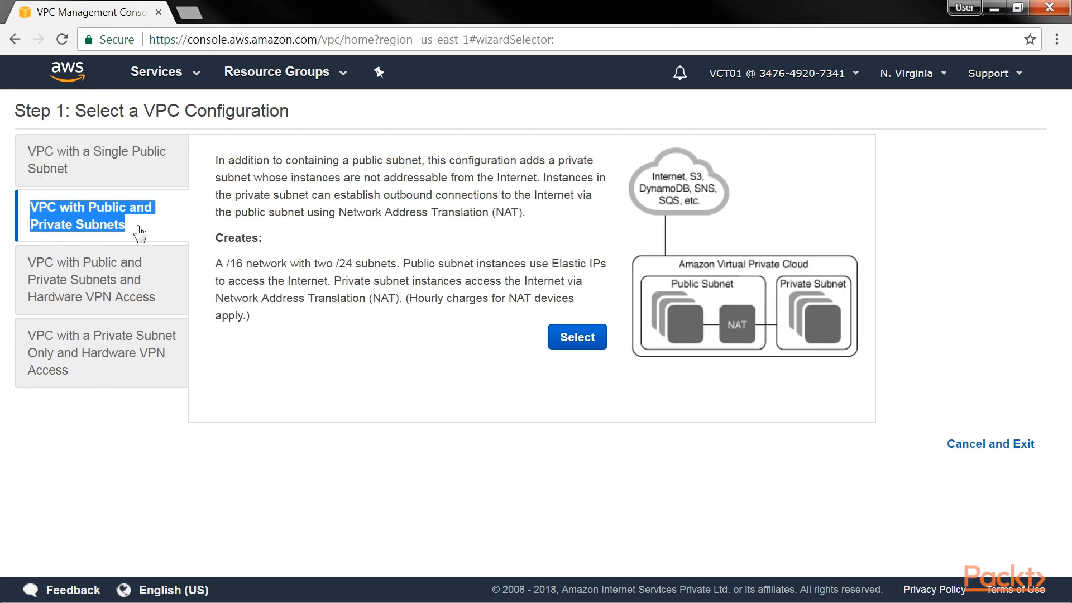
{"action": "left_click_drag", "start_coordinate": [25, 272], "coordinate": [163, 309]}
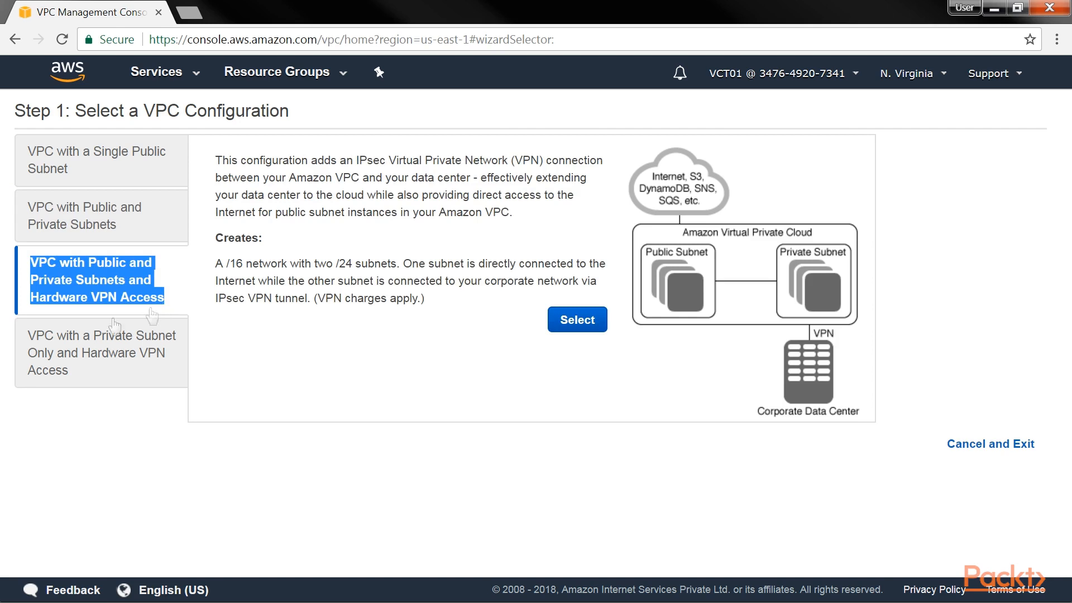
{"action": "left_click_drag", "start_coordinate": [28, 341], "coordinate": [83, 378]}
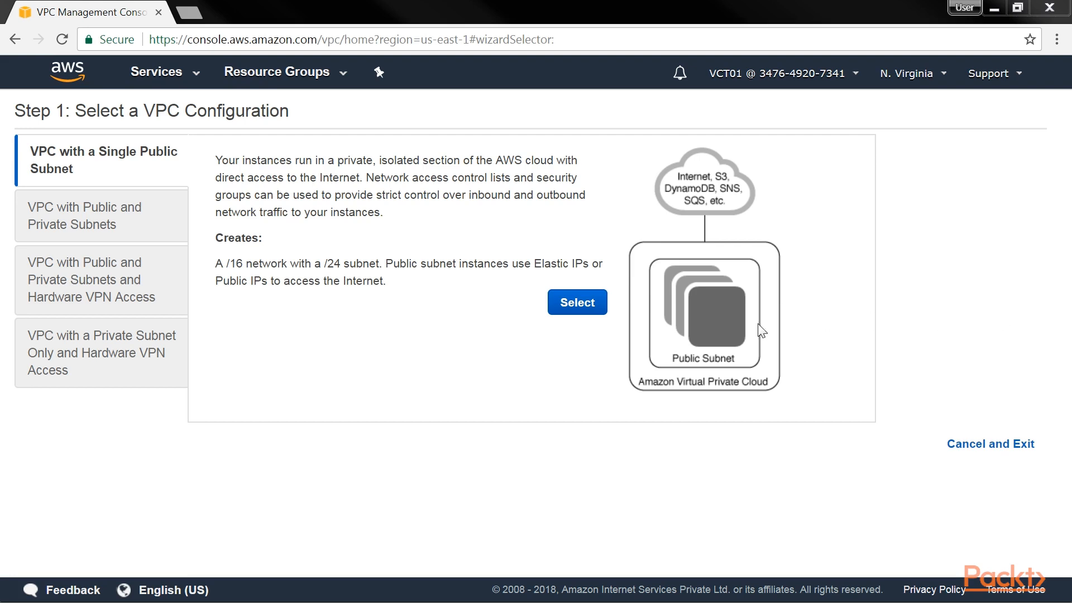
Step: Create a VPC named PacktVPC with a single public subnet, keeping the default CIDR blocks and other settings
{"action": "left_click", "coordinate": [575, 312]}
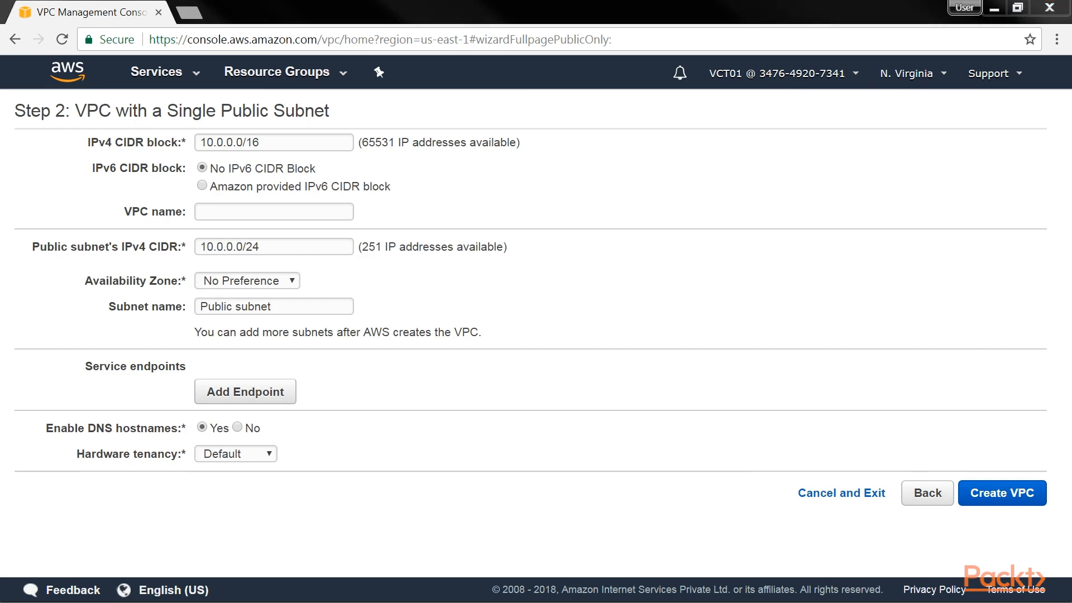
{"action": "left_click_drag", "start_coordinate": [360, 143], "coordinate": [396, 143]}
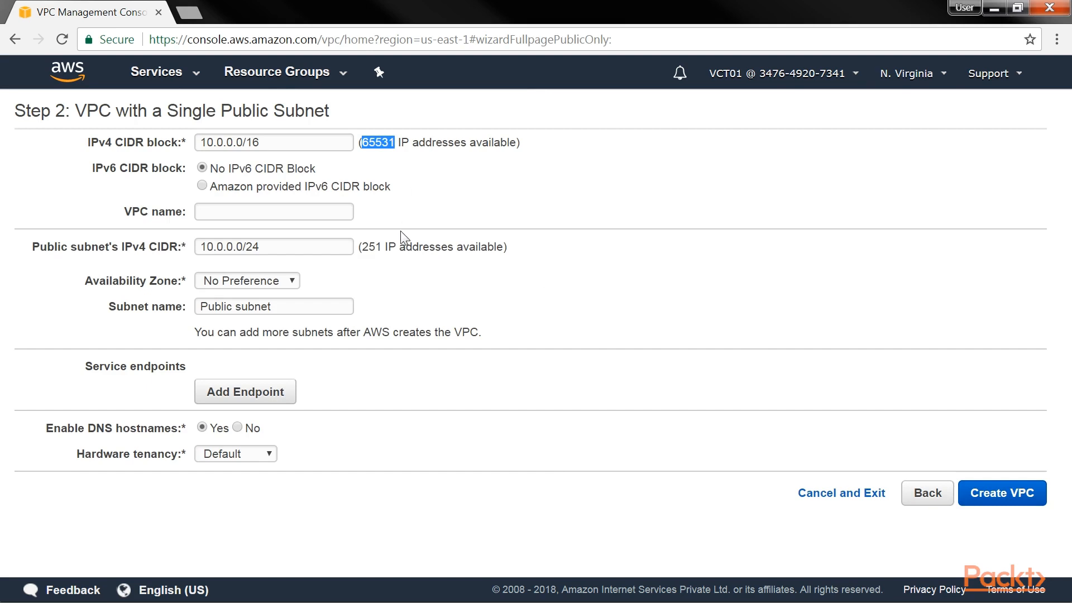
{"action": "left_click_drag", "start_coordinate": [360, 247], "coordinate": [380, 247]}
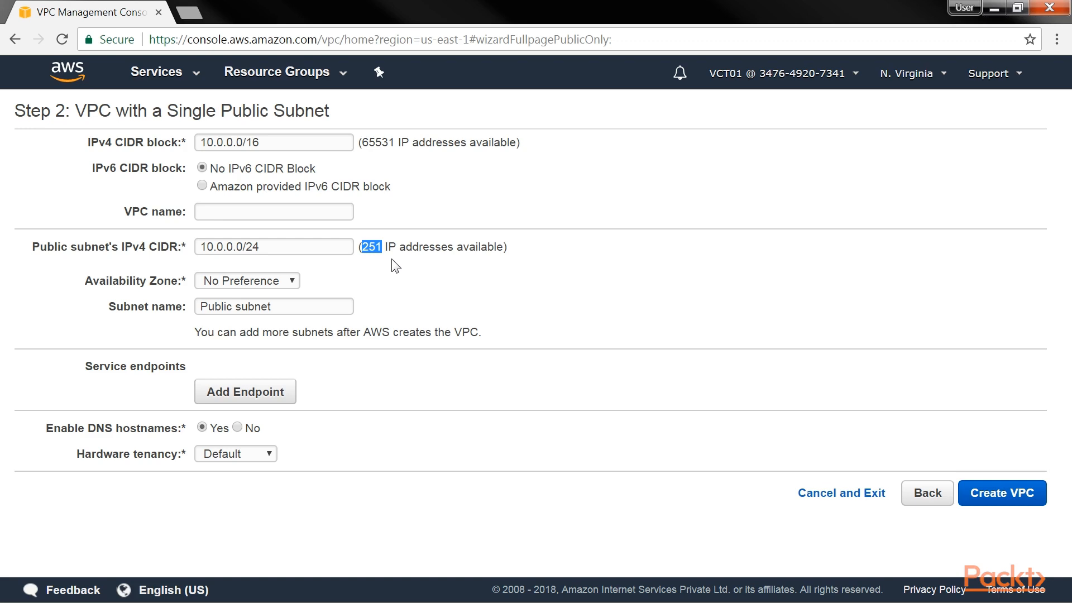
{"action": "left_click", "coordinate": [246, 213]}
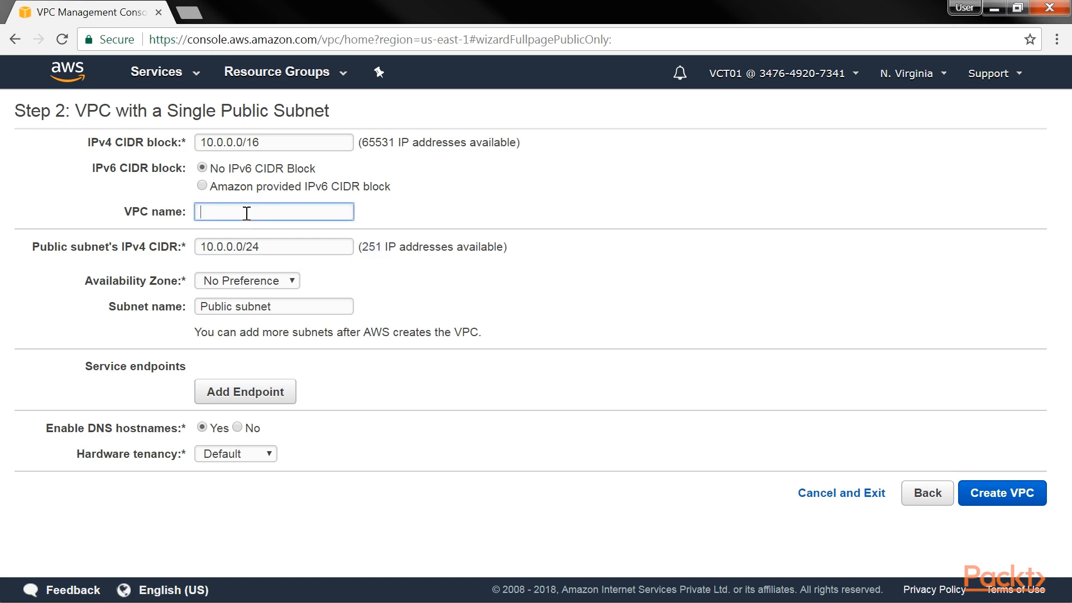
{"action": "type", "text": "PacktVPC"}
{"action": "left_click", "coordinate": [987, 496]}
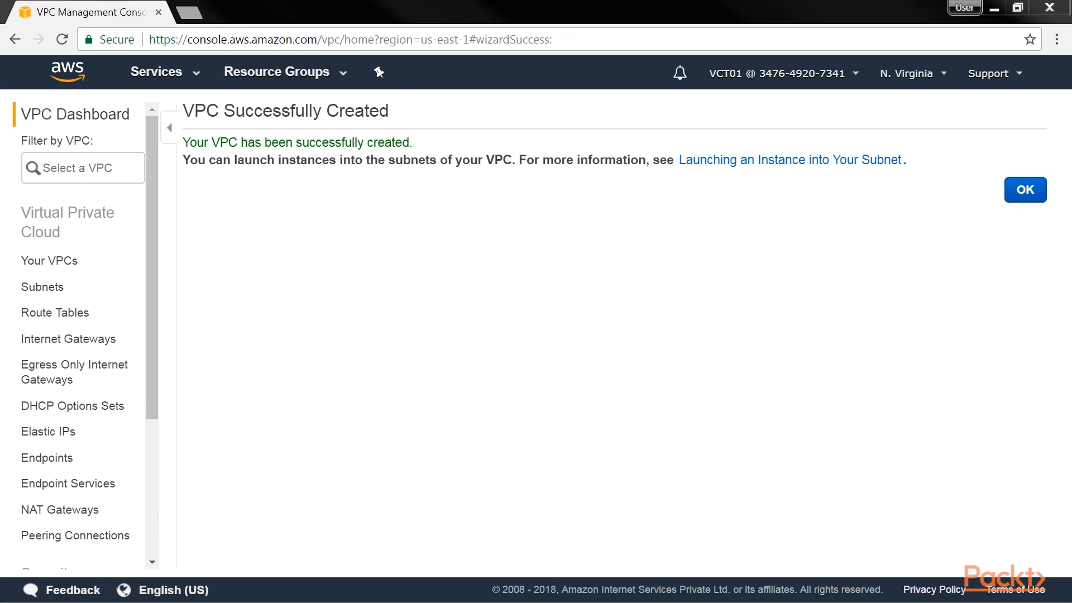
{"action": "left_click", "coordinate": [1020, 197]}
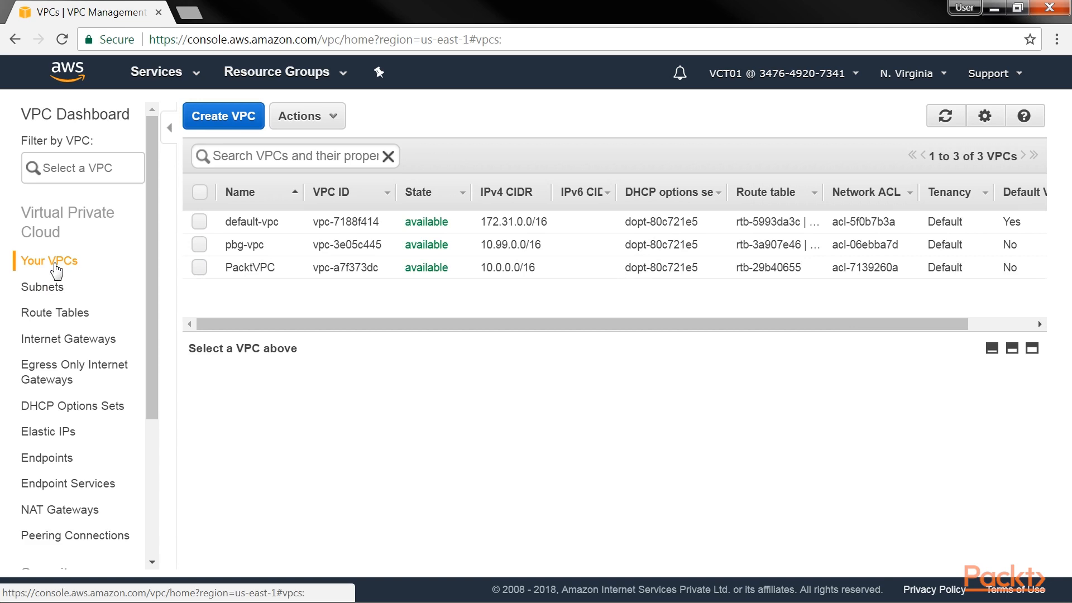
Step: Delete PacktVPC from the list of VPCs, leaving the option to delete the VPN connection off
{"action": "left_click", "coordinate": [199, 267]}
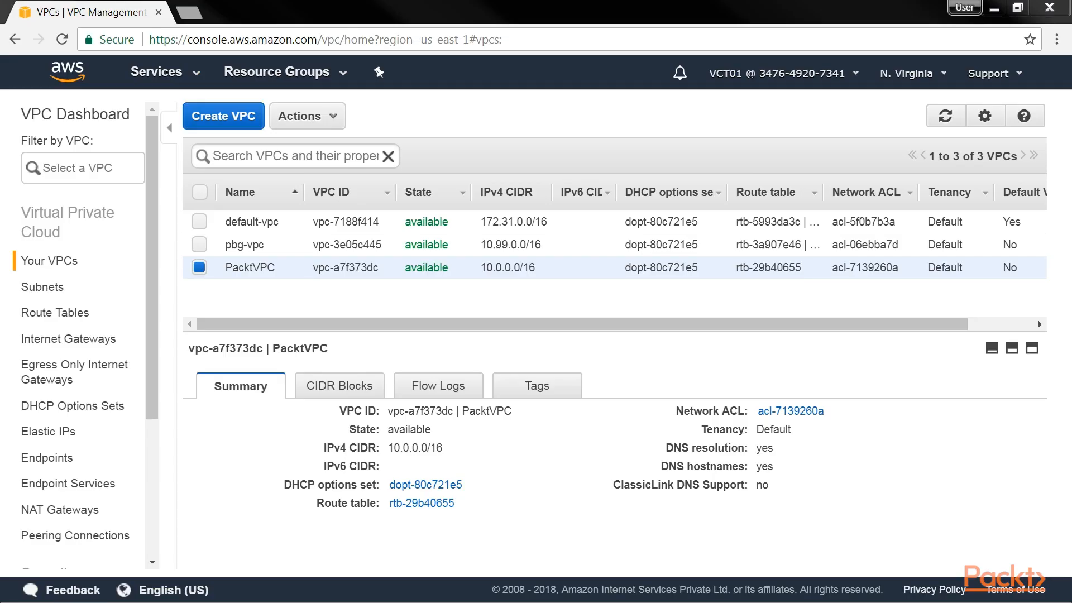
{"action": "left_click", "coordinate": [200, 274]}
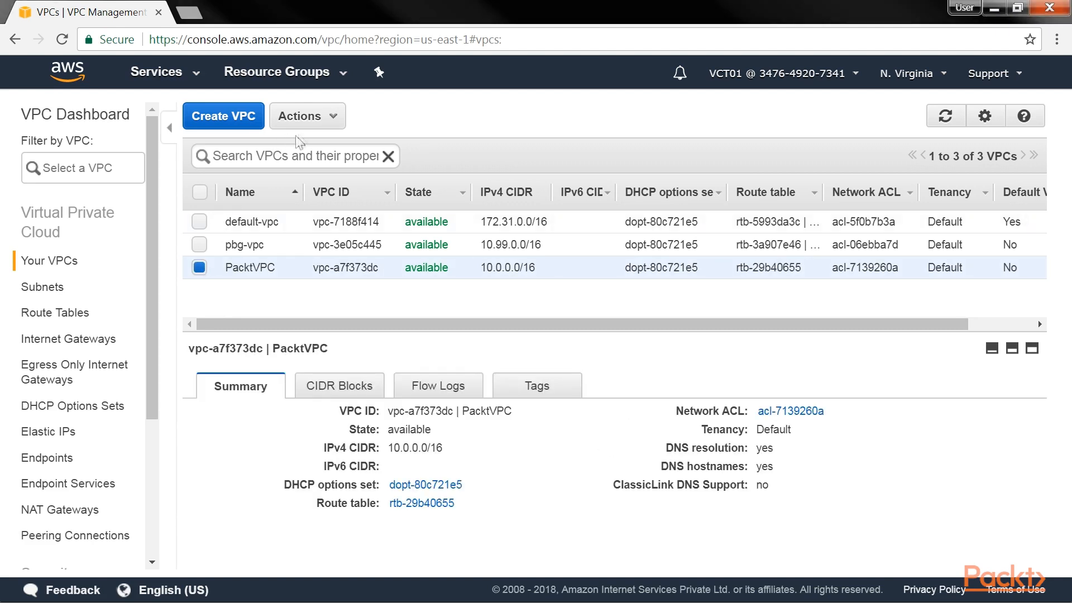
{"action": "left_click", "coordinate": [330, 118]}
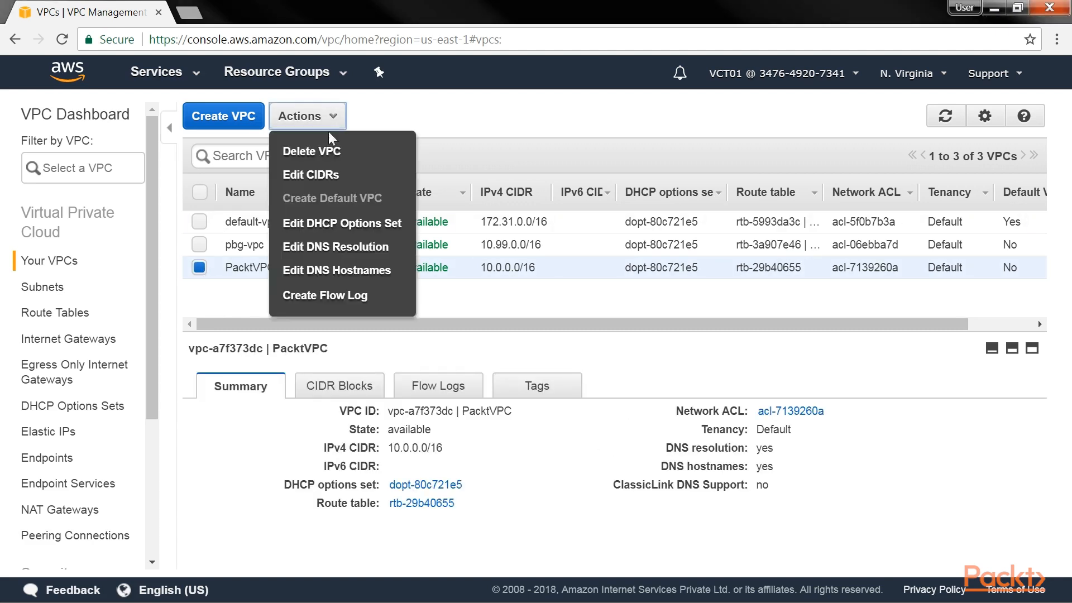
{"action": "left_click", "coordinate": [328, 161]}
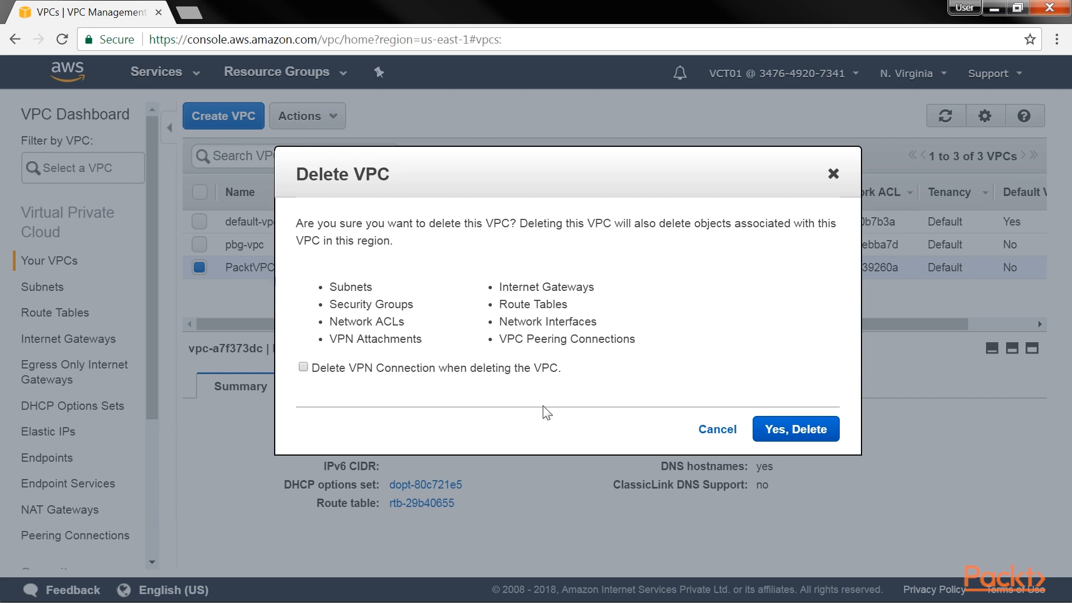
{"action": "left_click", "coordinate": [788, 435]}
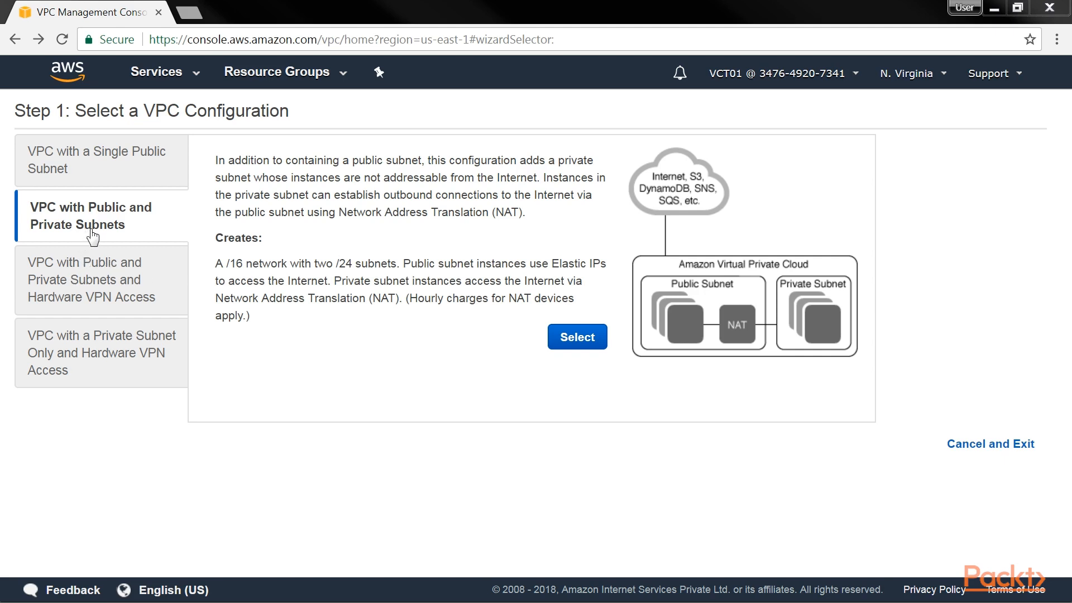
Step: Choose the VPC with Public and Private Subnets configuration and review its private subnet settings
{"action": "left_click", "coordinate": [557, 339]}
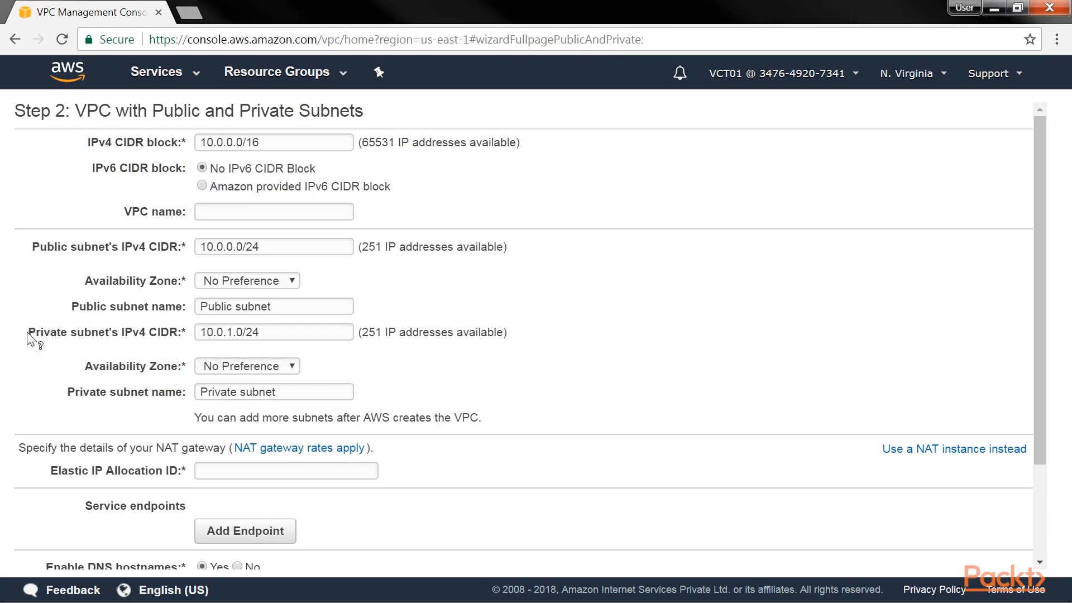
{"action": "left_click_drag", "start_coordinate": [28, 334], "coordinate": [508, 432]}
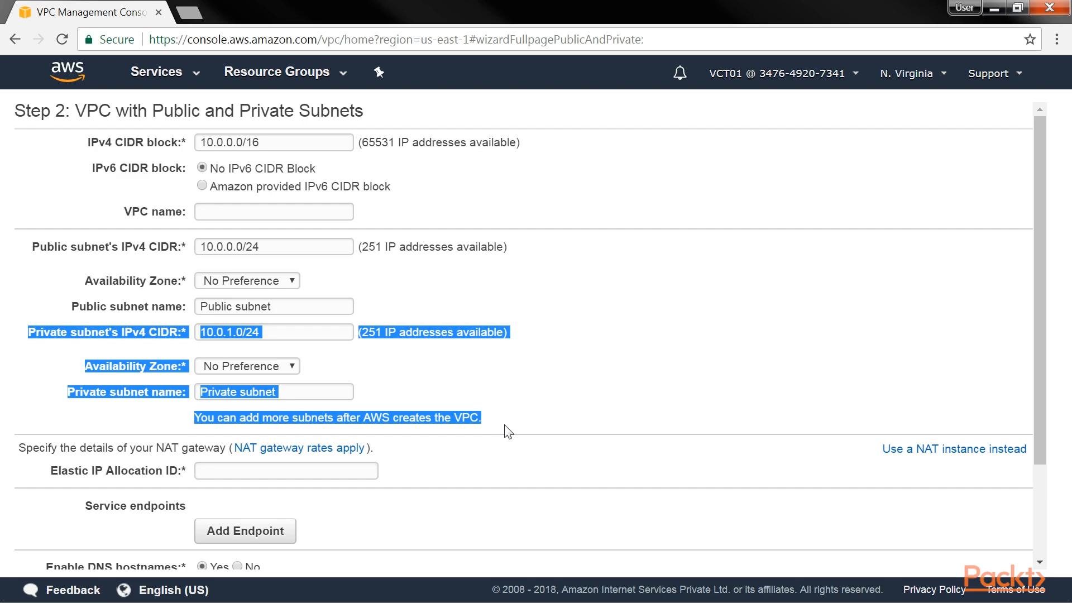
{"action": "left_click", "coordinate": [508, 431]}
Step: Examine the NAT gateway details, private subnet's availability zone and name, hardware tenancy and service endpoints of the public and private subnets configuration
{"action": "left_click", "coordinate": [1040, 562]}
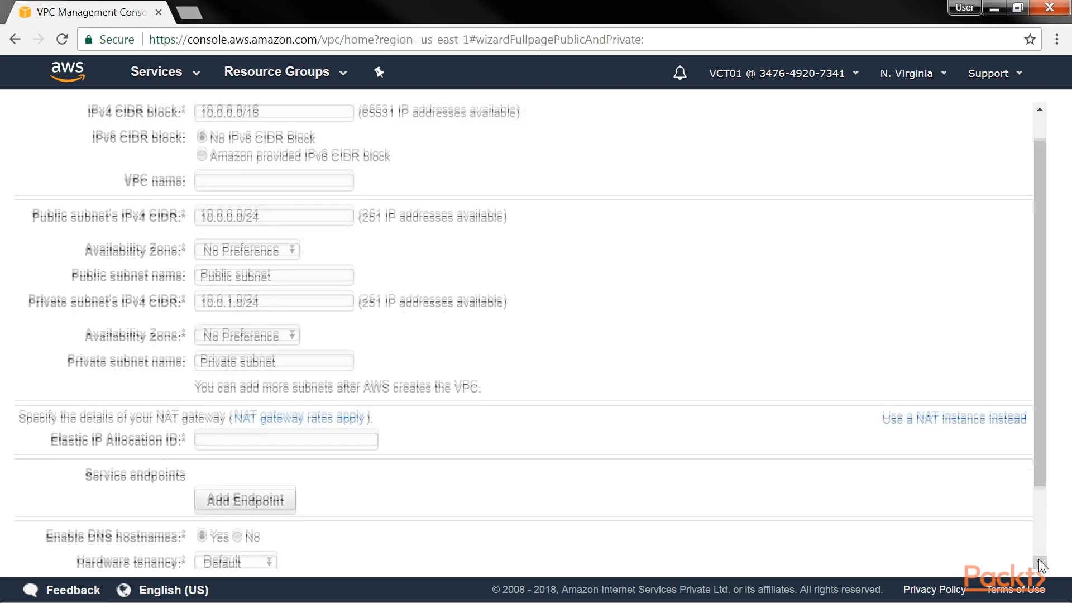
{"action": "left_click", "coordinate": [1039, 562]}
{"action": "left_click", "coordinate": [1039, 562]}
{"action": "left_click", "coordinate": [1039, 562]}
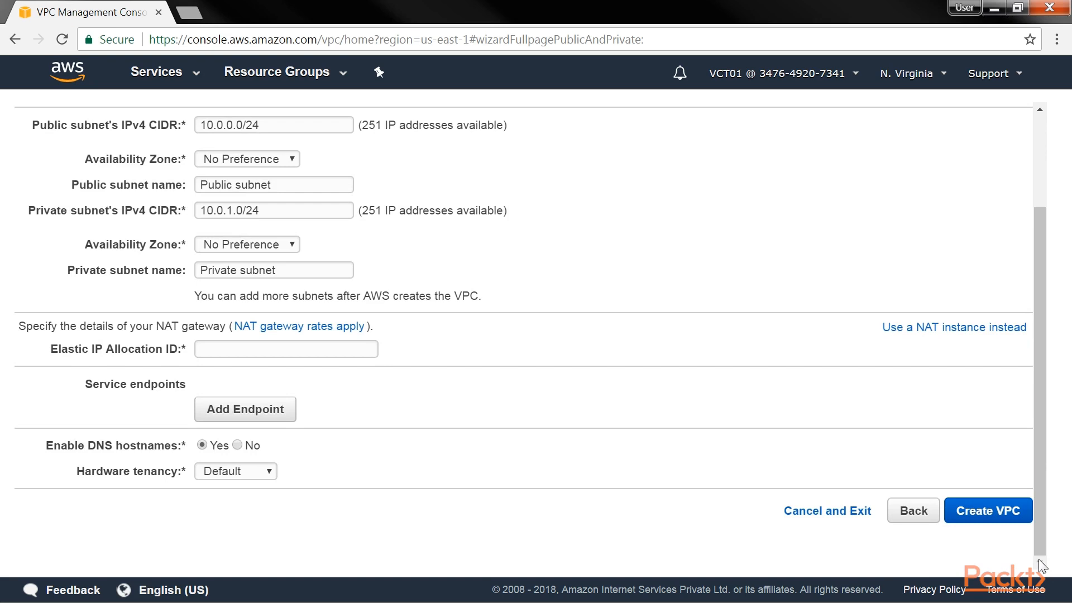
{"action": "left_click_drag", "start_coordinate": [19, 326], "coordinate": [409, 339]}
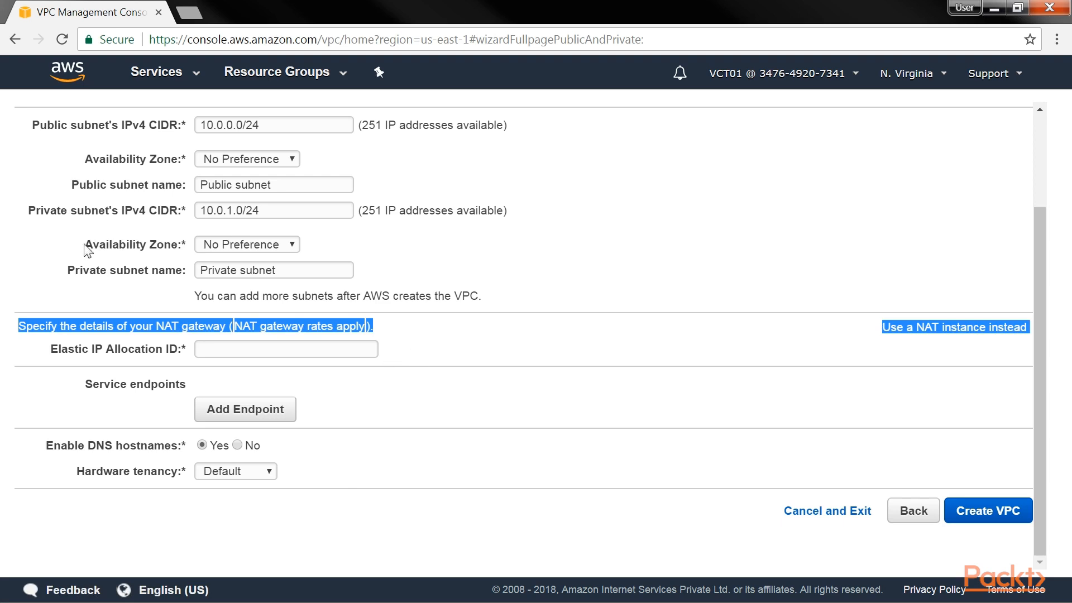
{"action": "left_click_drag", "start_coordinate": [84, 243], "coordinate": [177, 249]}
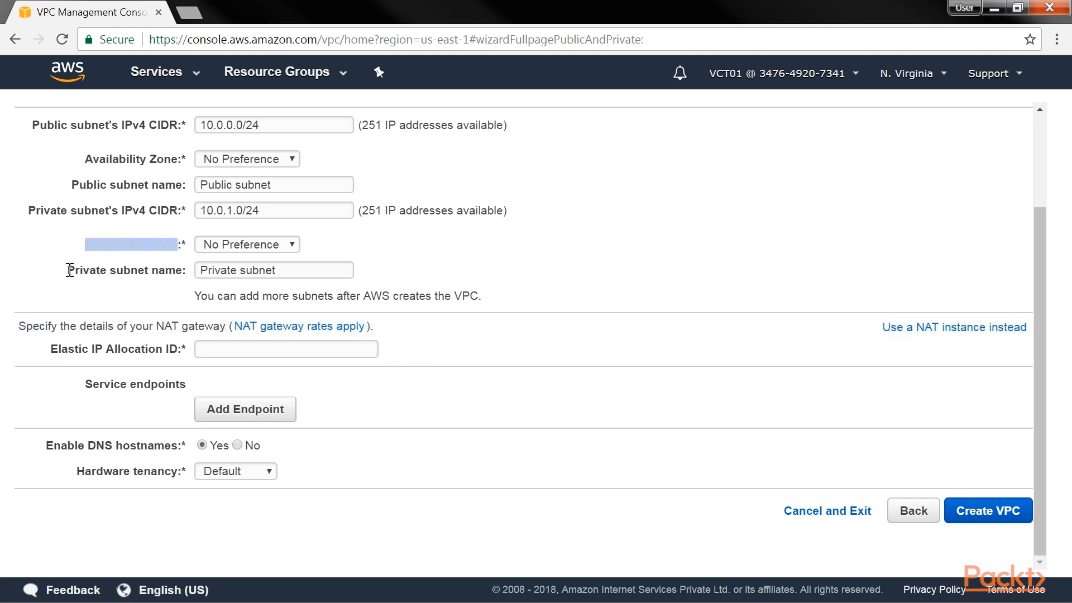
{"action": "left_click_drag", "start_coordinate": [68, 270], "coordinate": [182, 272]}
{"action": "left_click_drag", "start_coordinate": [77, 474], "coordinate": [182, 493]}
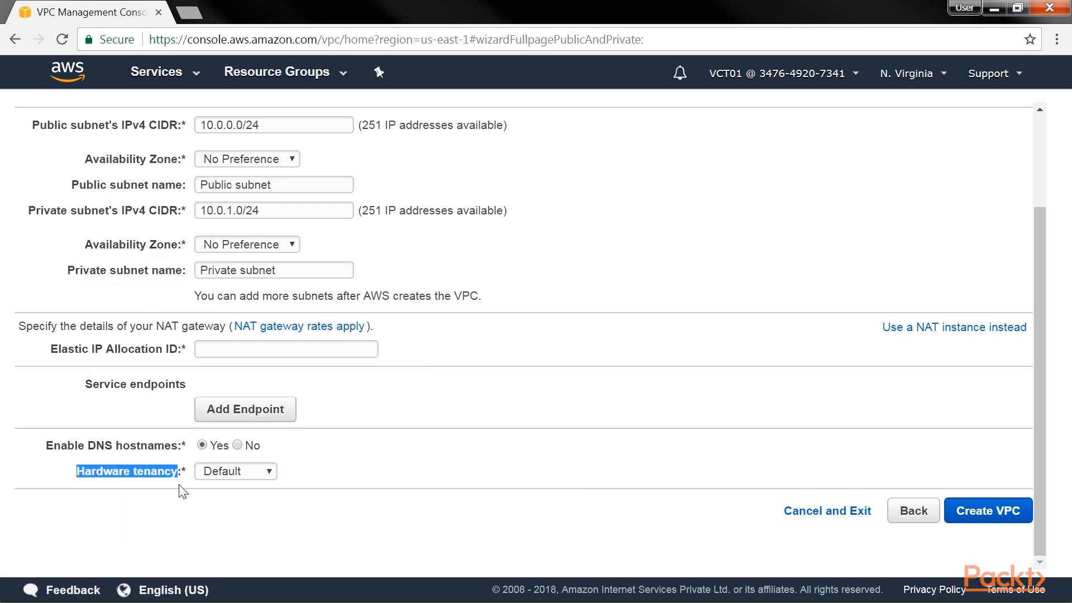
{"action": "left_click_drag", "start_coordinate": [87, 384], "coordinate": [193, 385]}
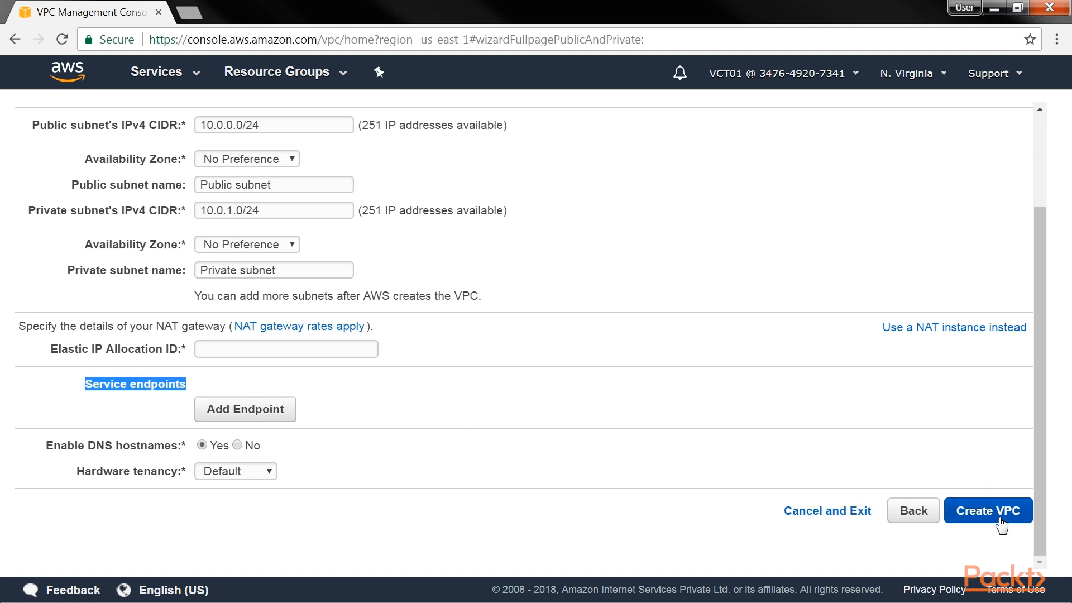
{"action": "left_click", "coordinate": [945, 557]}
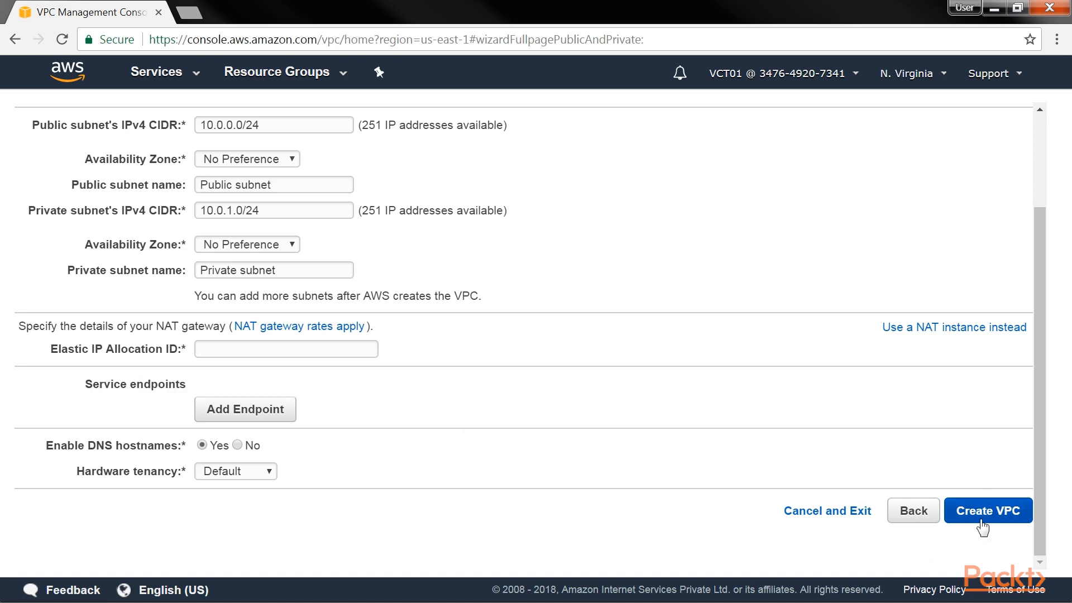
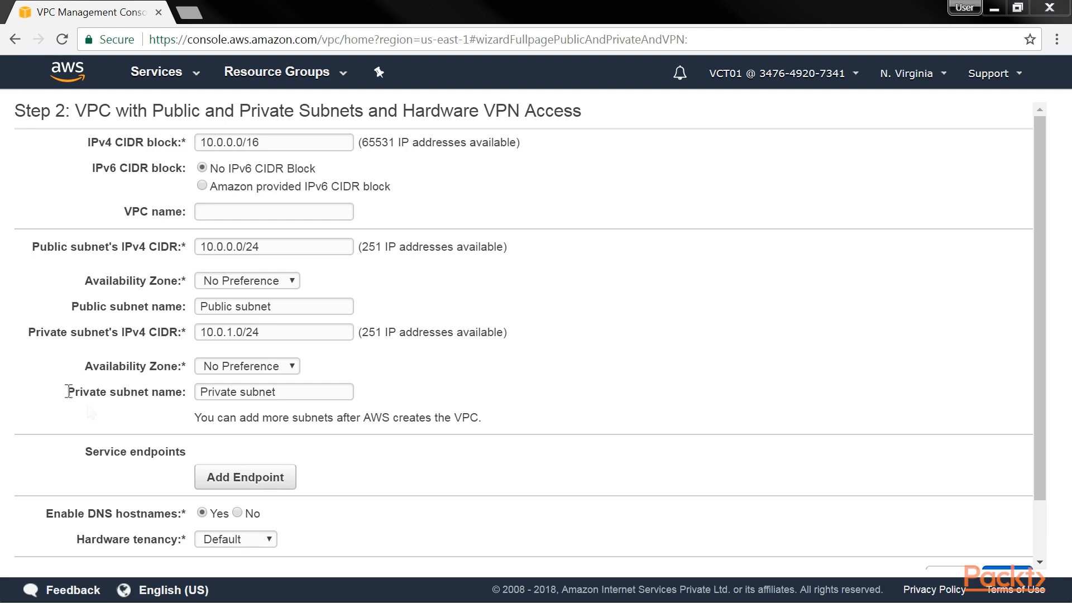
Step: Examine the private subnet, service endpoint and availability zone settings of the configuration with hardware VPN access
{"action": "left_click_drag", "start_coordinate": [22, 332], "coordinate": [509, 416]}
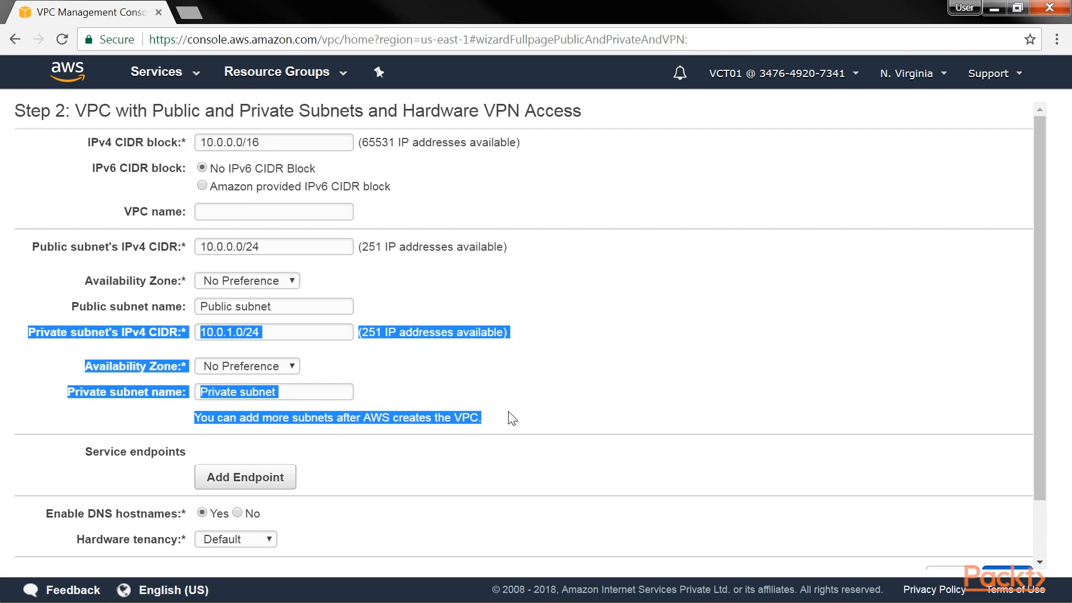
{"action": "scroll", "coordinate": [512, 419], "scroll_direction": "down", "scroll_amount": 2}
{"action": "left_click_drag", "start_coordinate": [83, 384], "coordinate": [191, 386]}
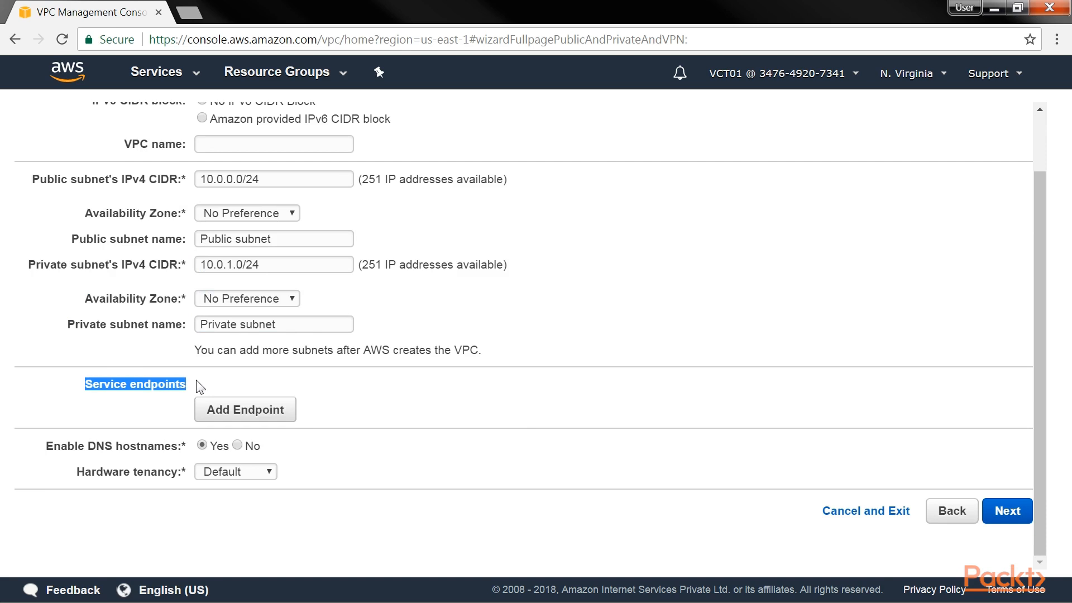
{"action": "left_click_drag", "start_coordinate": [83, 299], "coordinate": [184, 296]}
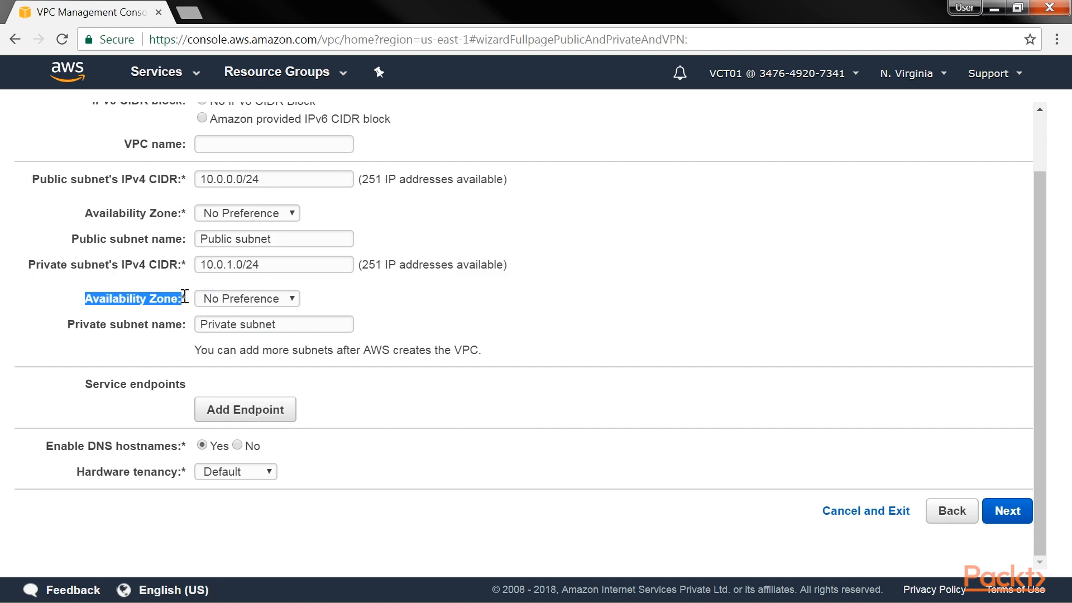
{"action": "left_click_drag", "start_coordinate": [67, 324], "coordinate": [182, 325]}
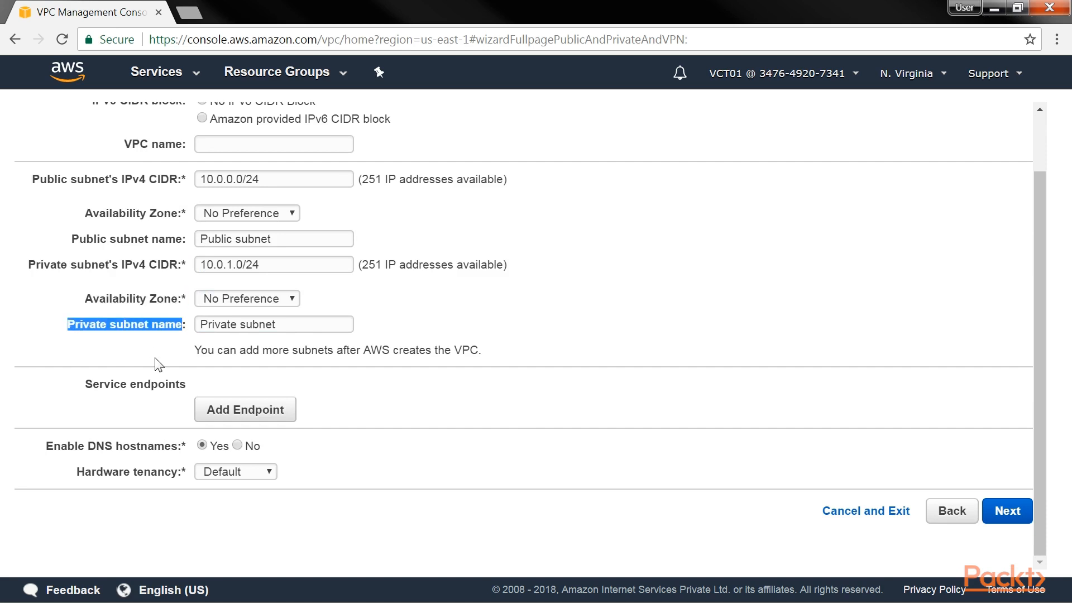
Step: Review the hardware tenancy setting, then name the VPC PacktVPC and continue to its VPN configuration
{"action": "left_click_drag", "start_coordinate": [76, 472], "coordinate": [177, 472]}
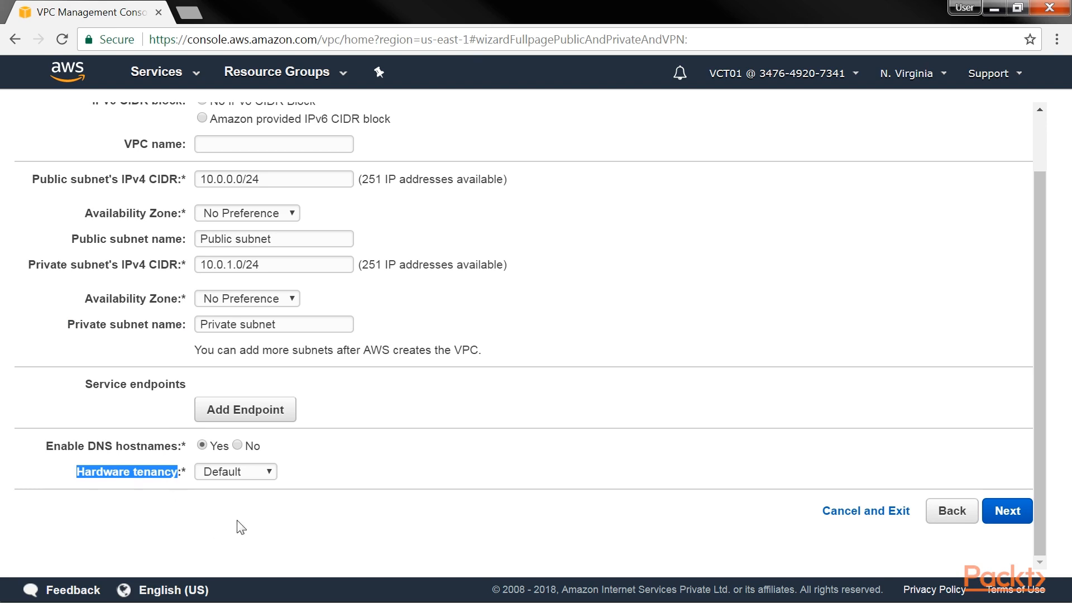
{"action": "scroll", "coordinate": [240, 492], "scroll_direction": "up", "scroll_amount": 2}
{"action": "left_click", "coordinate": [220, 213]}
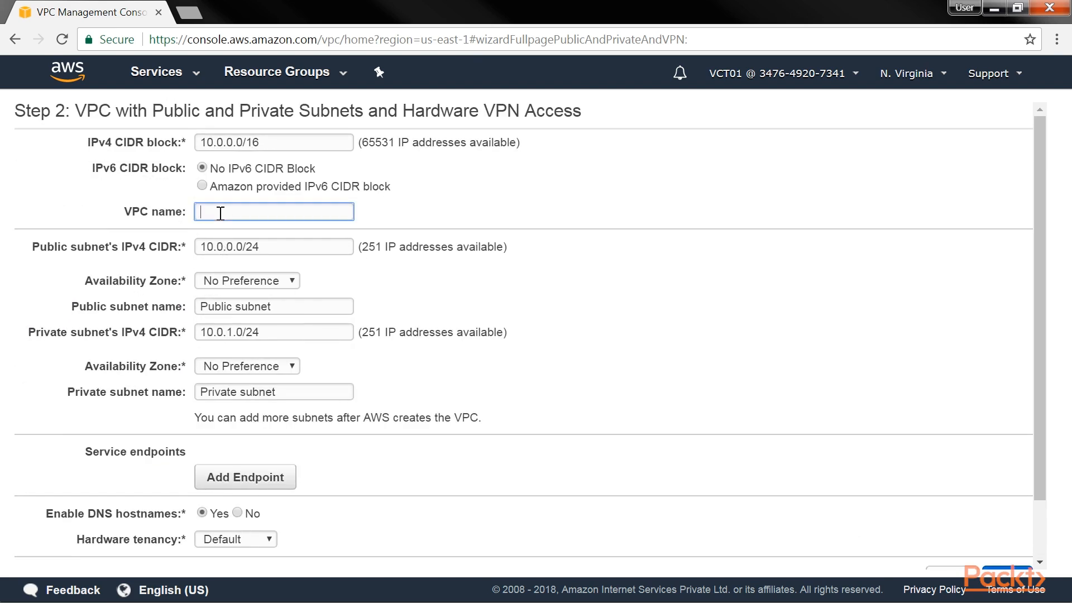
{"action": "type", "text": "PacktVPC"}
{"action": "scroll", "coordinate": [950, 484], "scroll_direction": "down", "scroll_amount": 1}
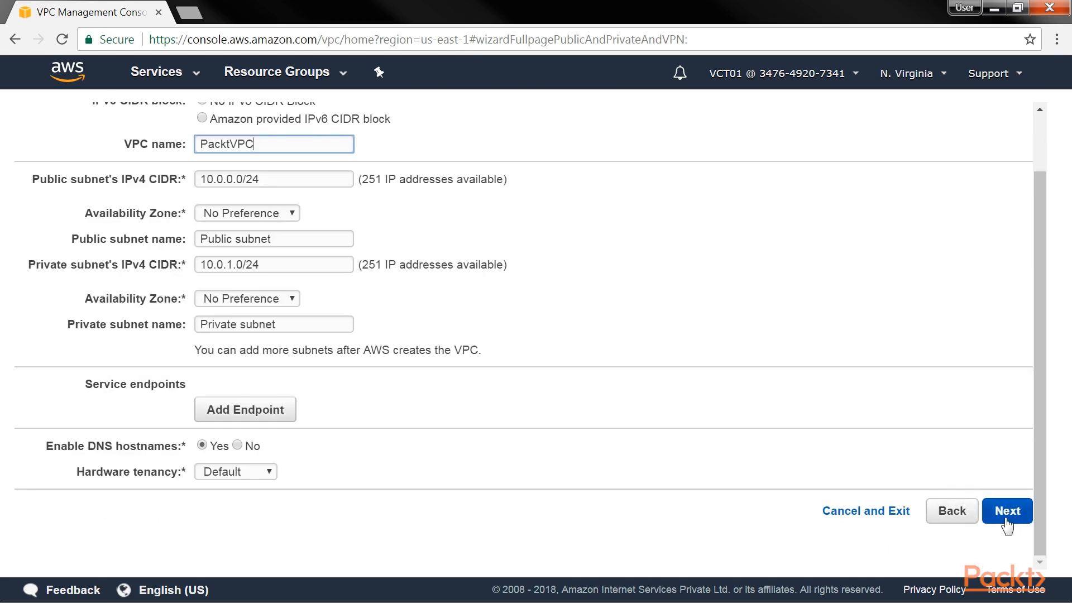
{"action": "left_click", "coordinate": [1006, 511]}
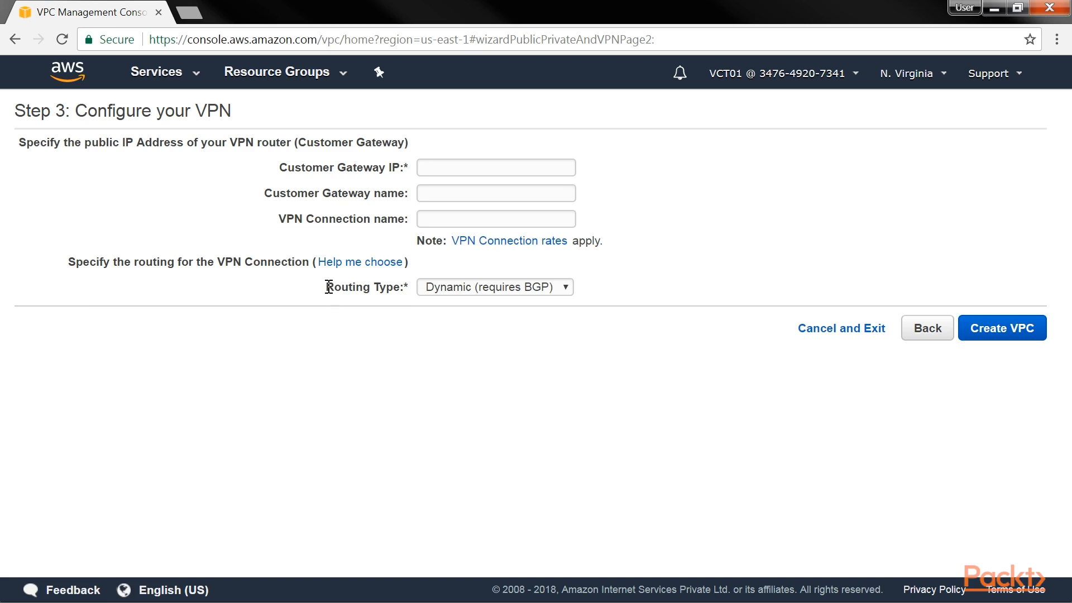
Step: Examine the routing type options available for the VPN connection, leaving the dynamic option selected
{"action": "left_click_drag", "start_coordinate": [325, 287], "coordinate": [399, 287]}
{"action": "left_click", "coordinate": [565, 289]}
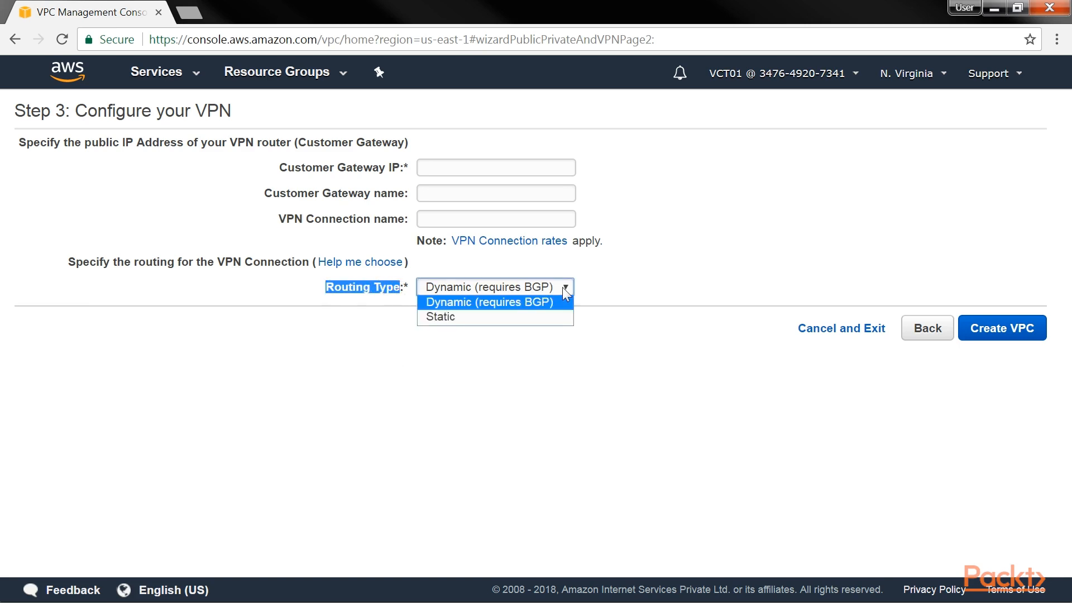
{"action": "left_click", "coordinate": [562, 287]}
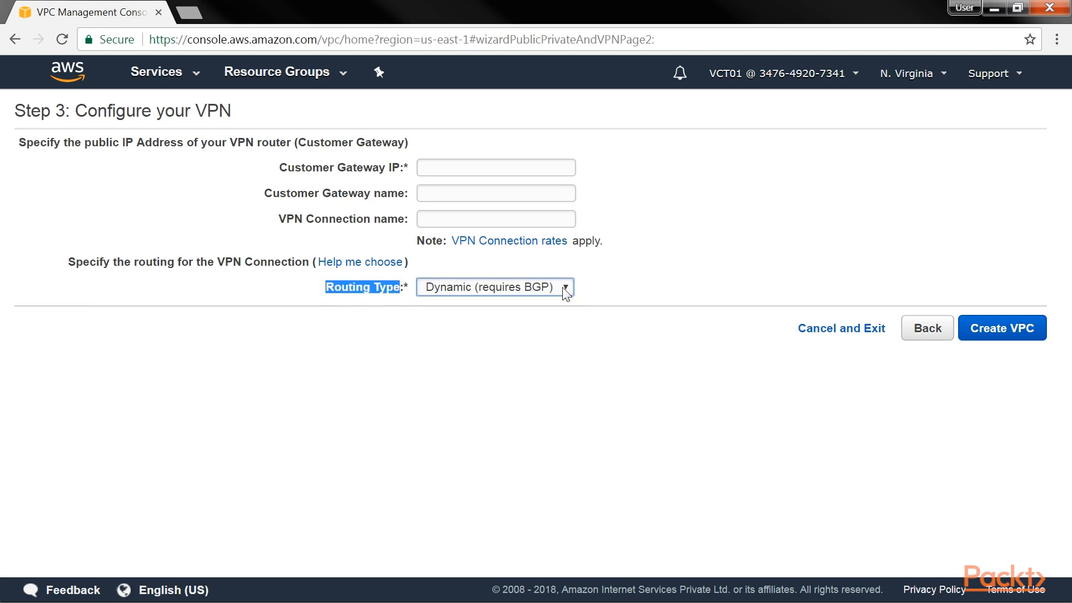
{"action": "left_click", "coordinate": [661, 287]}
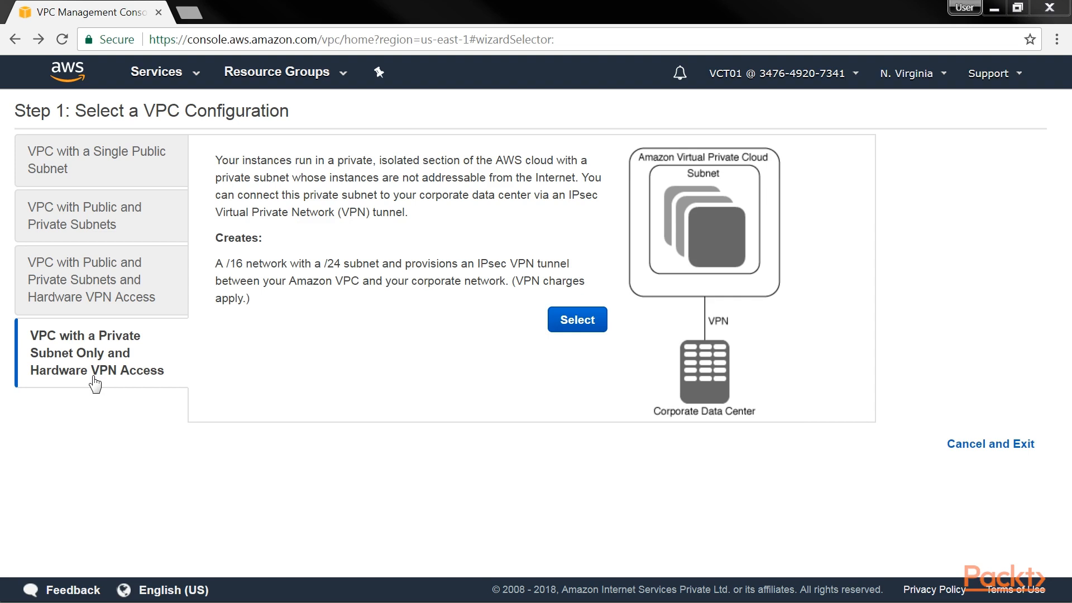
Step: Choose the VPC with a Private Subnet Only and Hardware VPN Access configuration and review its availability zone, subnet name, hardware tenancy and service endpoints
{"action": "left_click", "coordinate": [579, 322]}
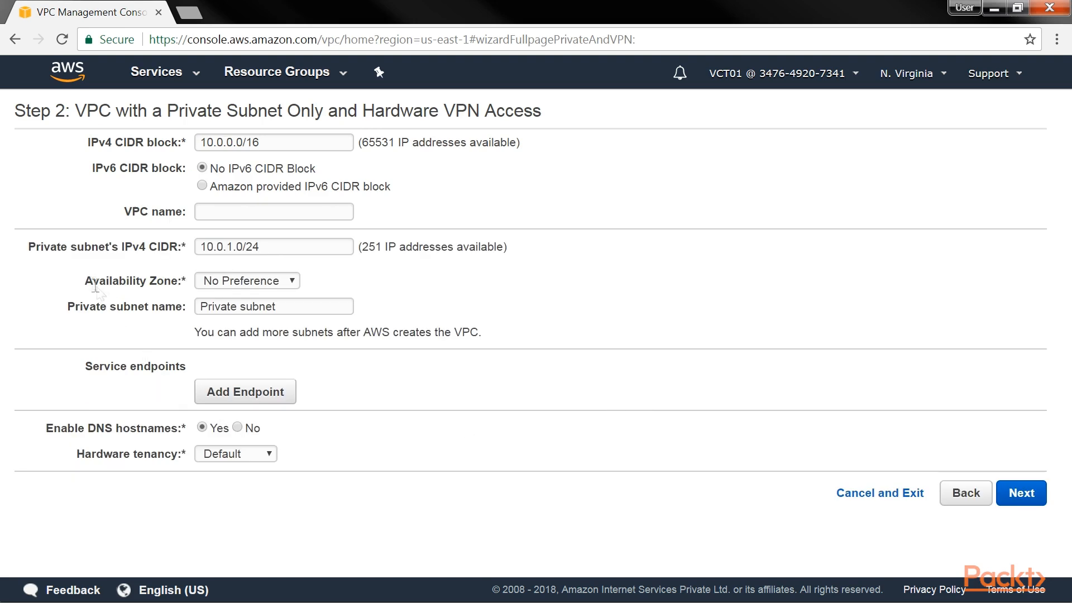
{"action": "left_click_drag", "start_coordinate": [85, 280], "coordinate": [177, 281]}
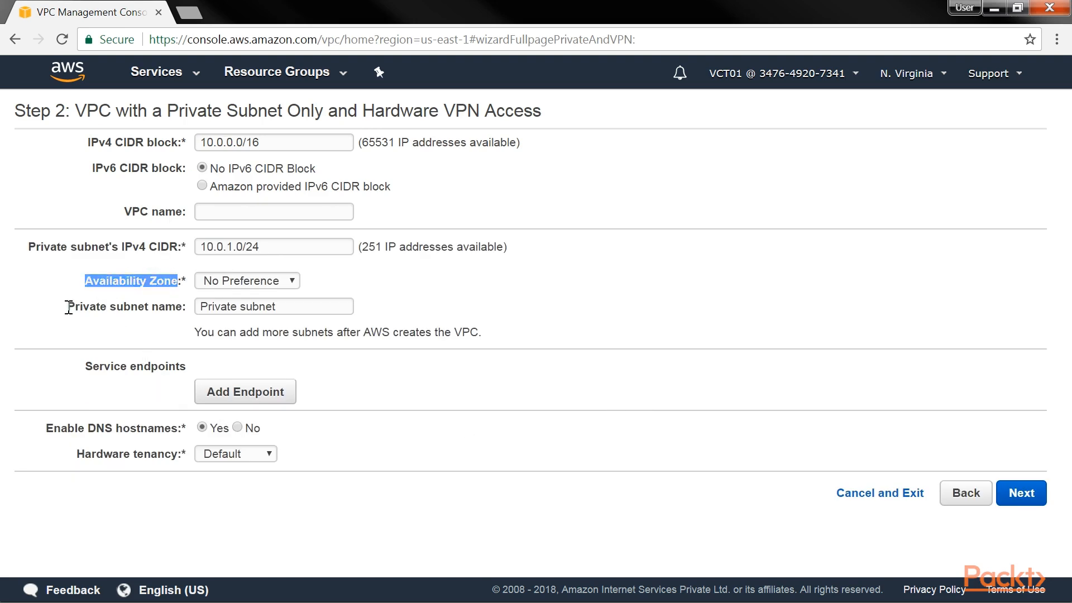
{"action": "left_click_drag", "start_coordinate": [67, 306], "coordinate": [183, 307]}
{"action": "mouse_move", "coordinate": [80, 457]}
{"action": "left_click_drag", "start_coordinate": [78, 455], "coordinate": [178, 472]}
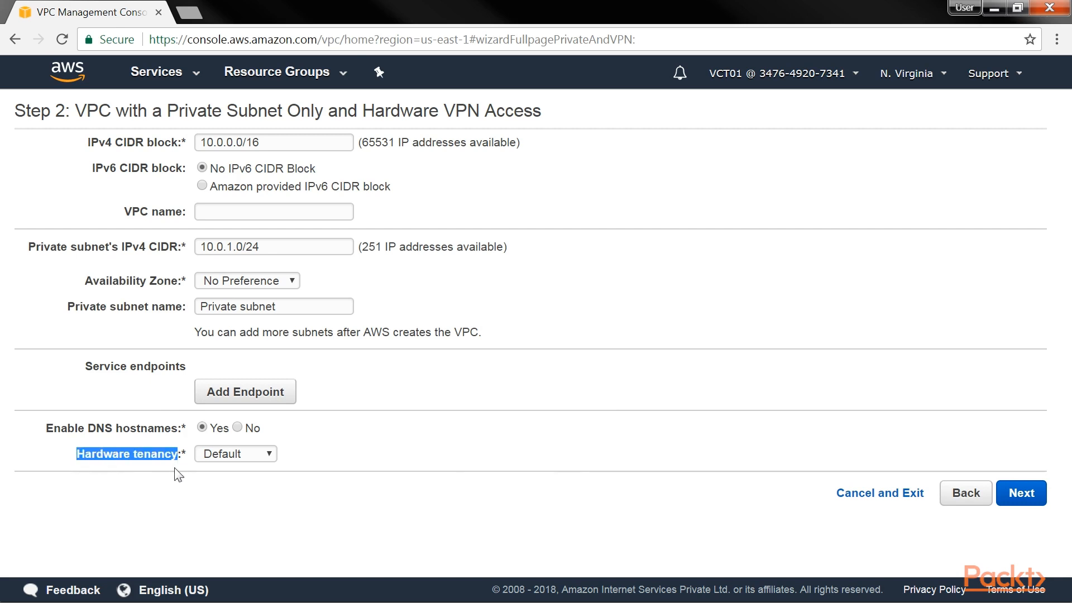
{"action": "left_click_drag", "start_coordinate": [84, 367], "coordinate": [187, 370]}
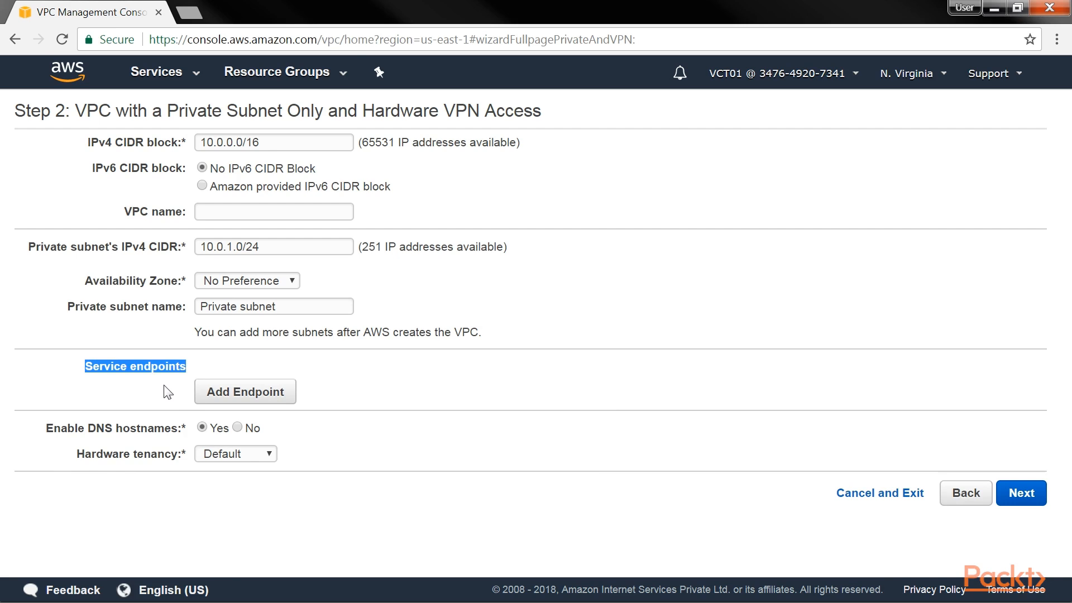
Step: Continue to the VPN configuration of the VPC with a private subnet only, leaving its settings at their defaults
{"action": "left_click", "coordinate": [156, 348]}
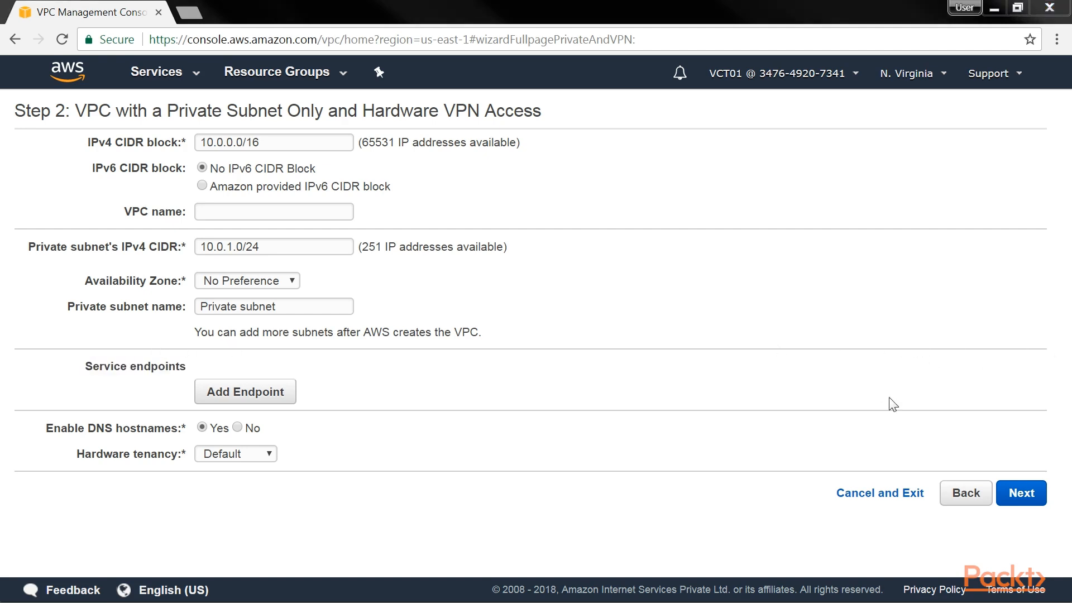
{"action": "left_click", "coordinate": [1019, 502]}
{"action": "left_click", "coordinate": [1019, 502]}
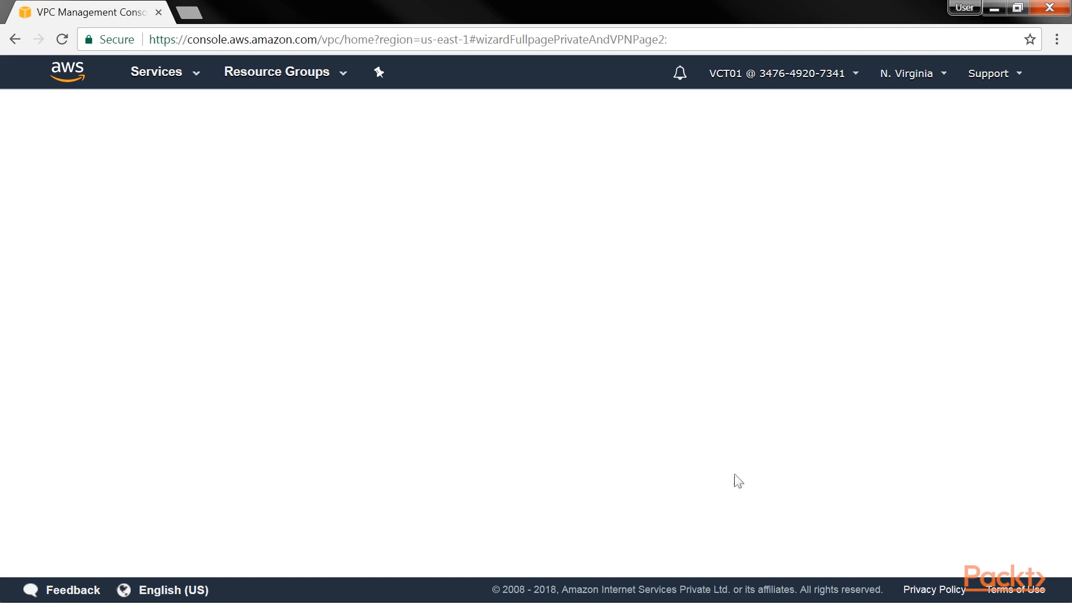